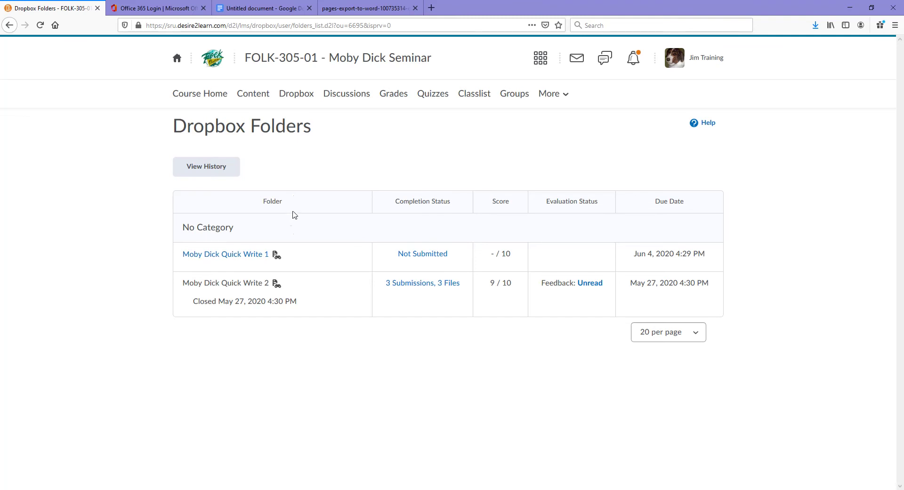
Step: Switch to the Great Gatsby paper in desktop Word to view it, and return to the browser
left_click(318, 489)
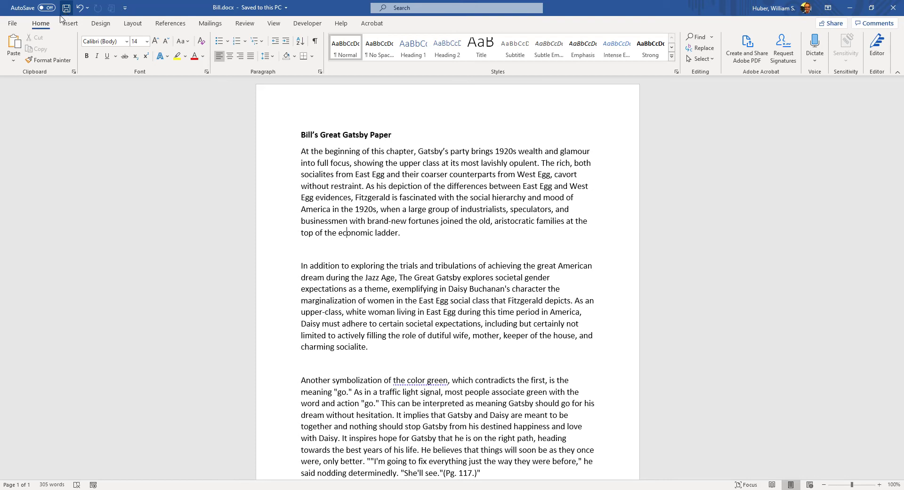
left_click(849, 8)
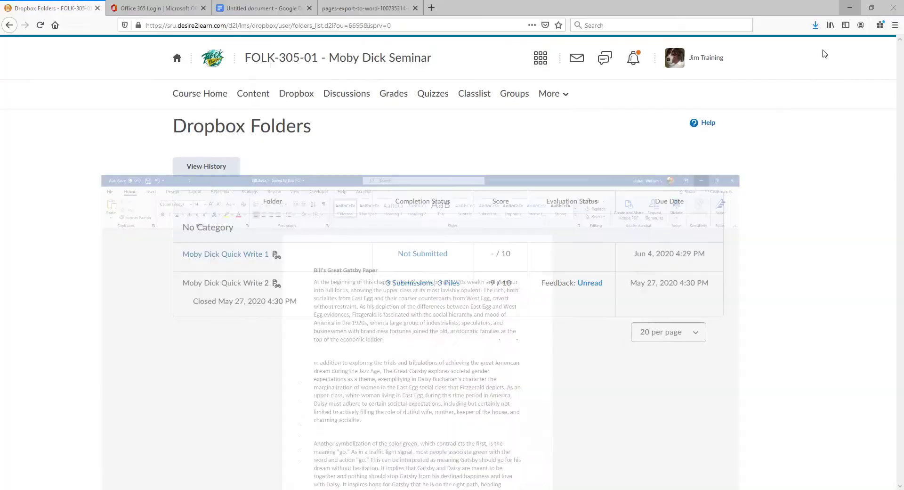
Step: Sign in to Office 365 with the remembered university account and its account password
left_click(160, 9)
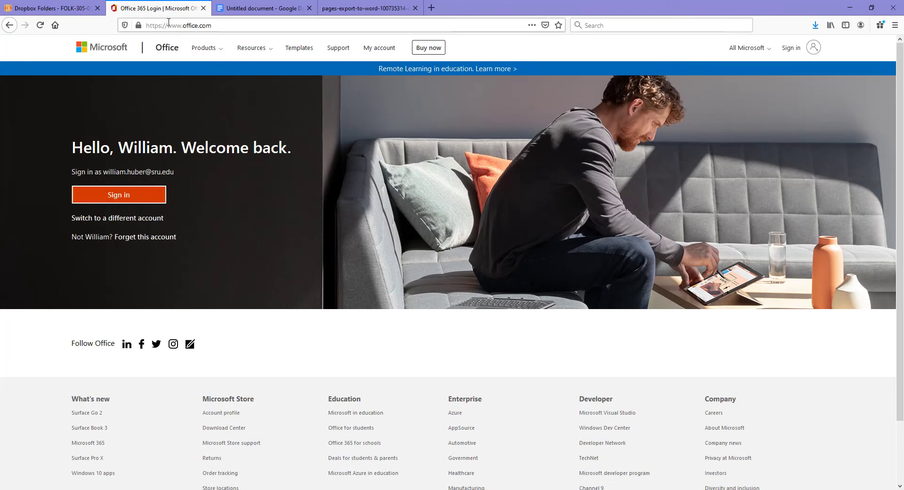
left_click(118, 195)
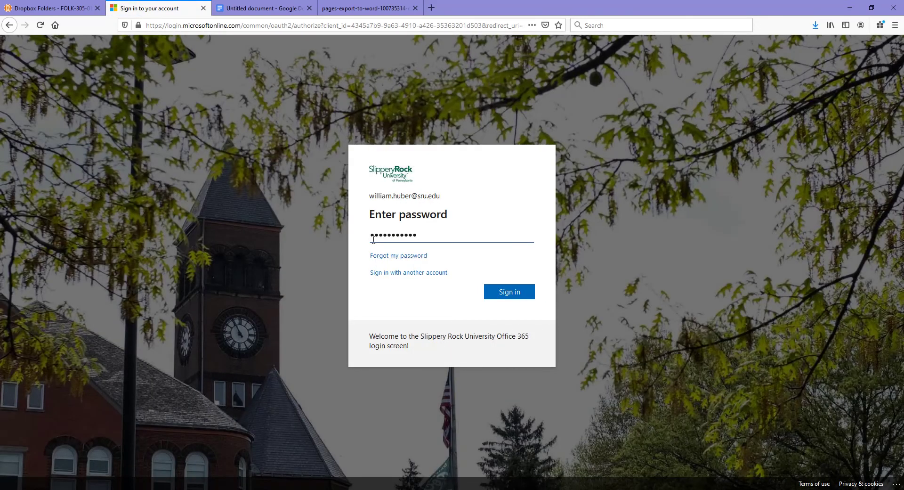
left_click(498, 292)
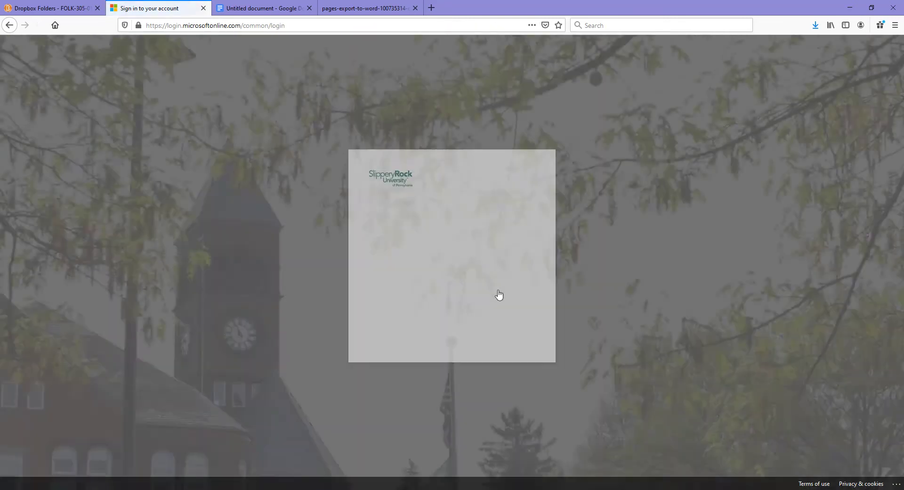
left_click(501, 291)
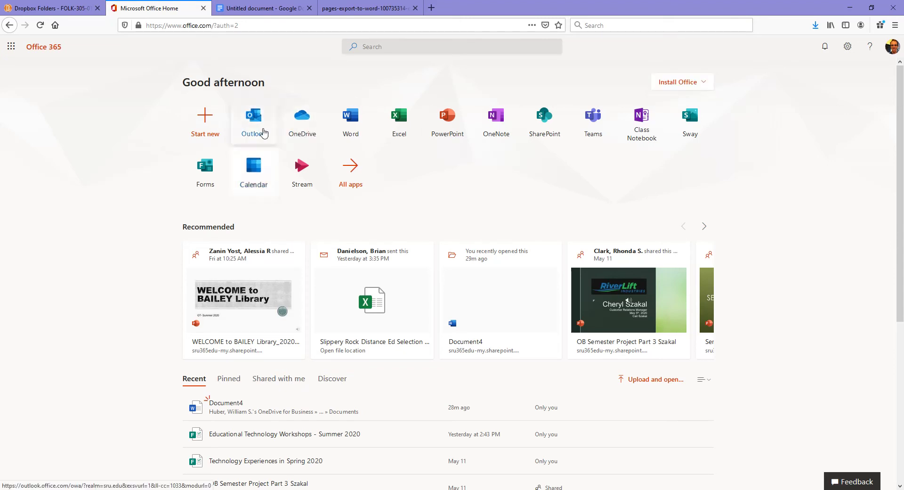
Step: Open Word online from the Office 365 home page and create a new blank document
left_click(344, 121)
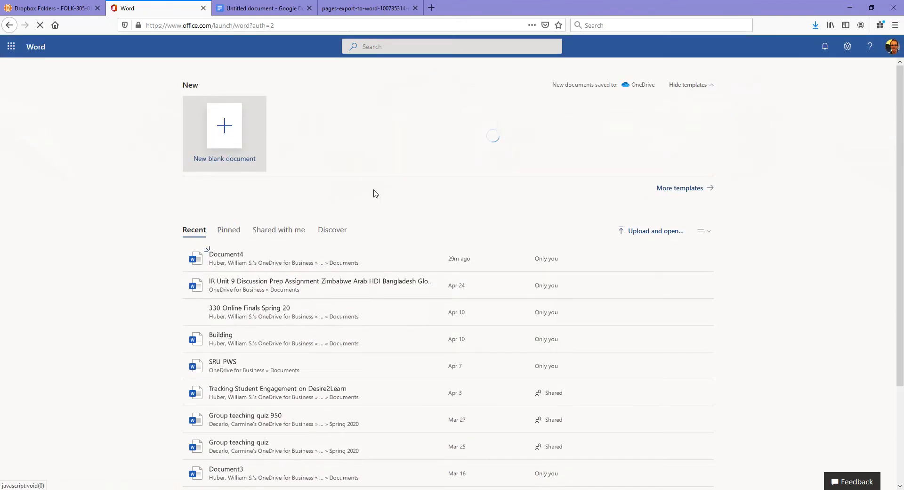
left_click(260, 136)
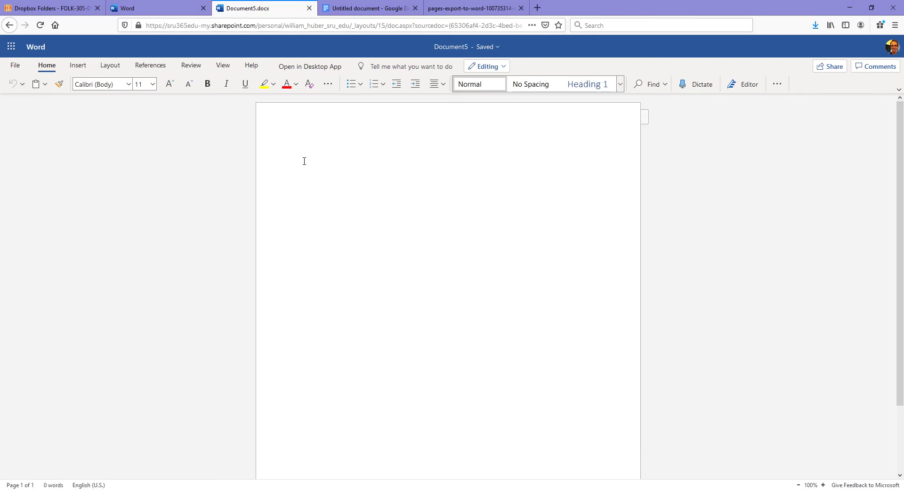
Step: Copy the second paragraph of the Great Gatsby paper from desktop Word into the blank Word online document
left_click(380, 489)
triple_click(346, 283)
right_click(347, 282)
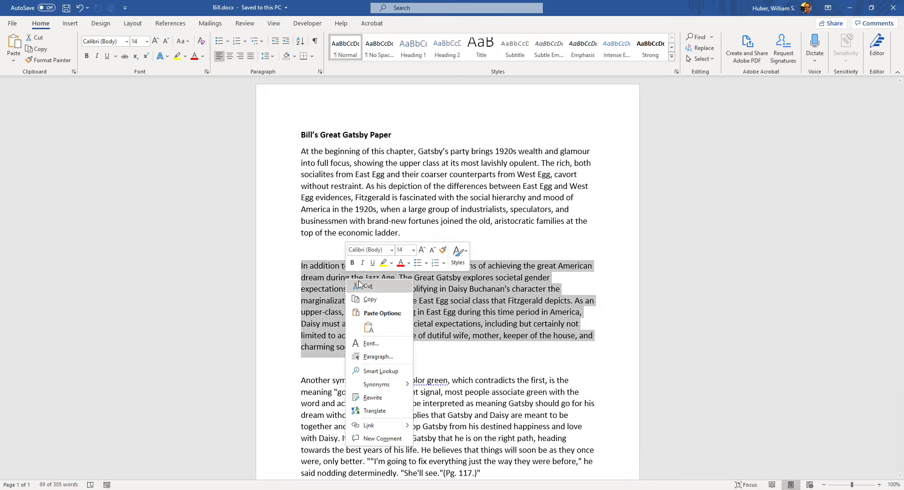
left_click(374, 301)
key("alt+Tab")
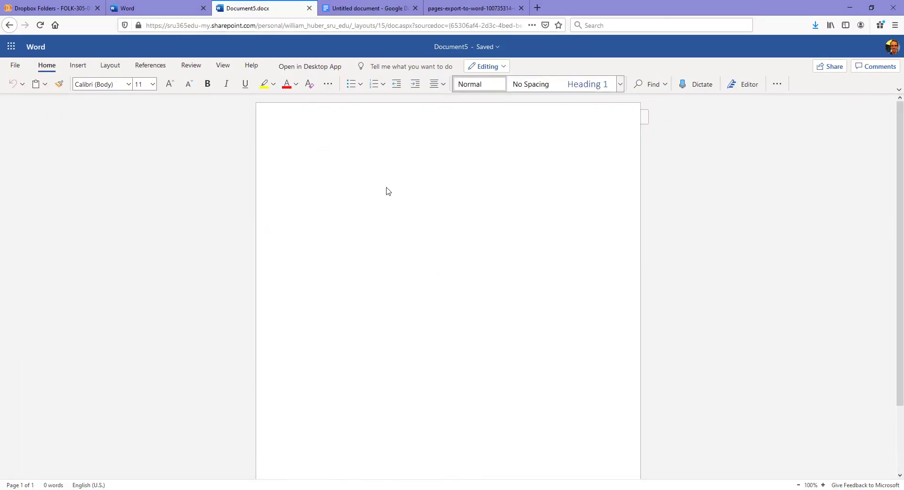
key("ctrl+v")
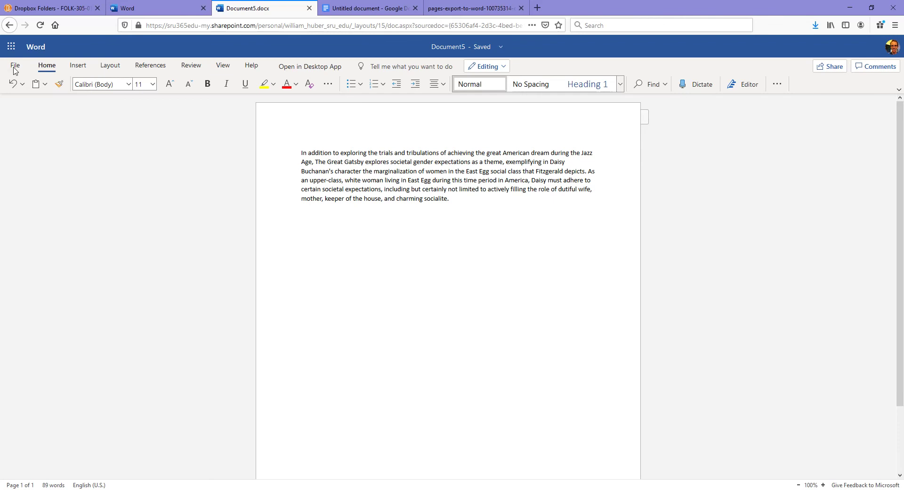
Step: Download a copy of the Word online document and save the .docx file to the computer
left_click(15, 65)
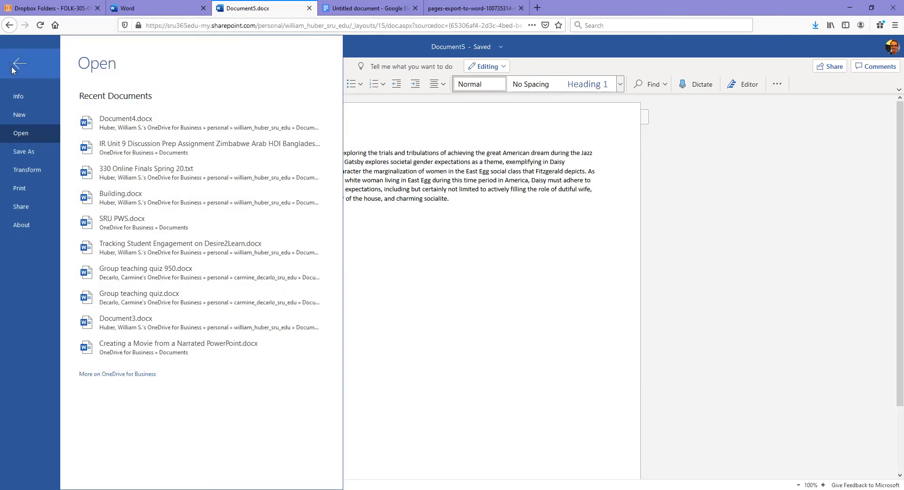
left_click(35, 154)
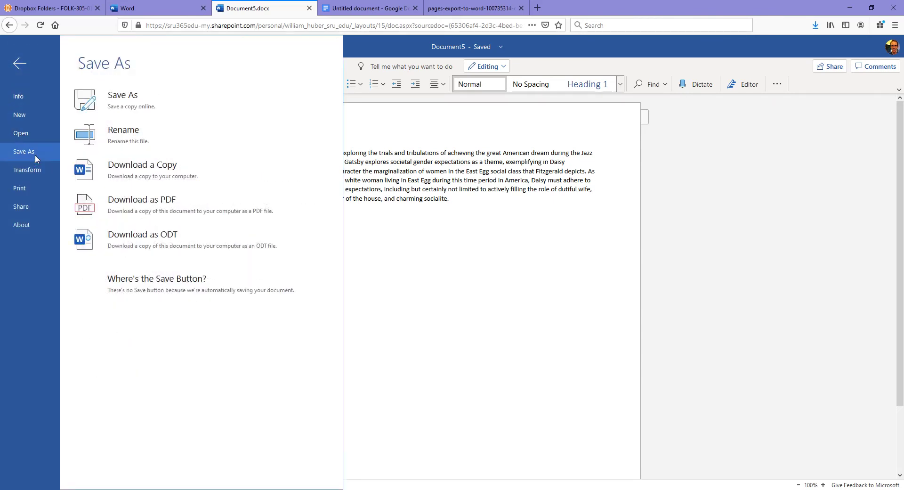
left_click(135, 172)
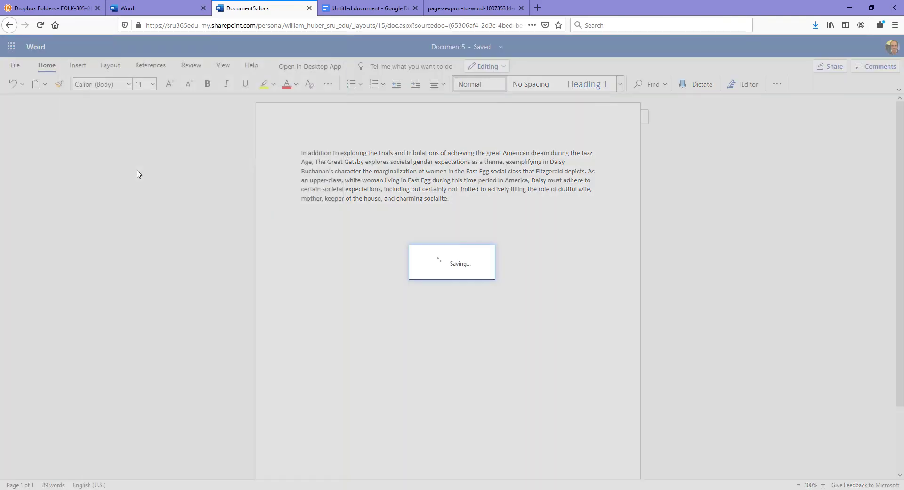
left_click(443, 286)
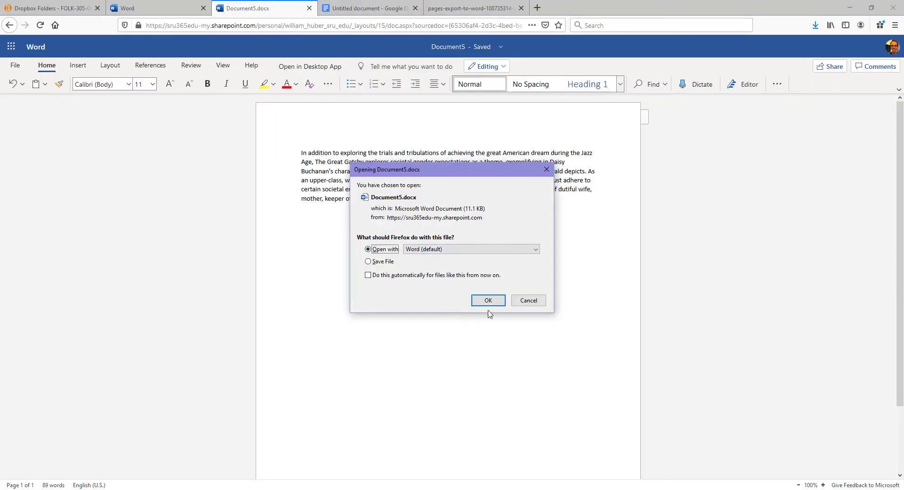
left_click(393, 261)
left_click(488, 300)
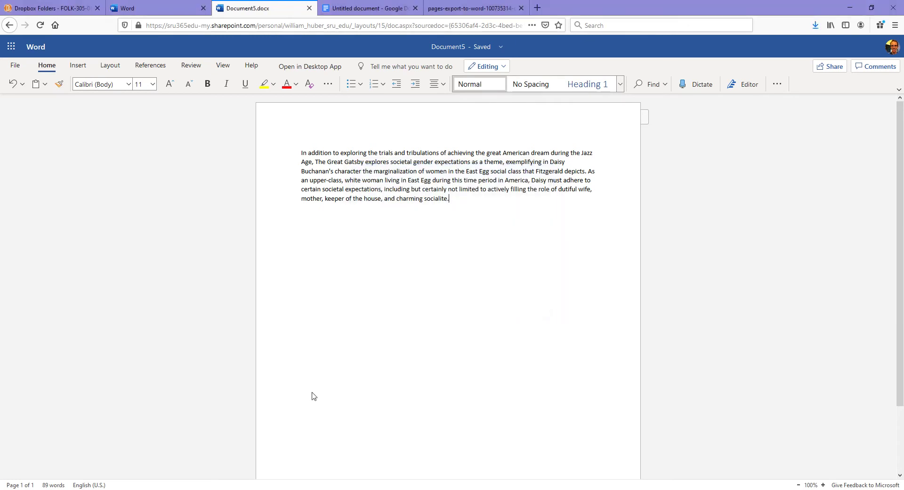
Step: Download the Google Docs essay on the Great Gatsby in Microsoft Word (.docx) format and save the file
left_click(69, 10)
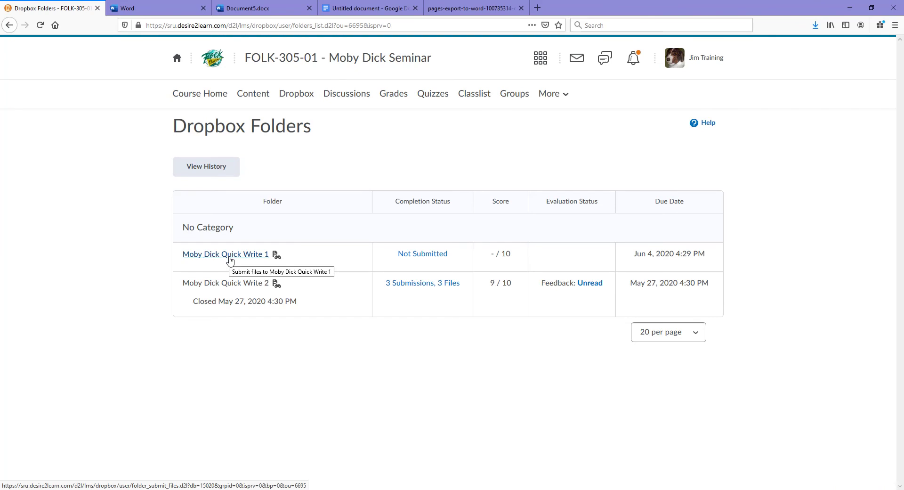
left_click(367, 8)
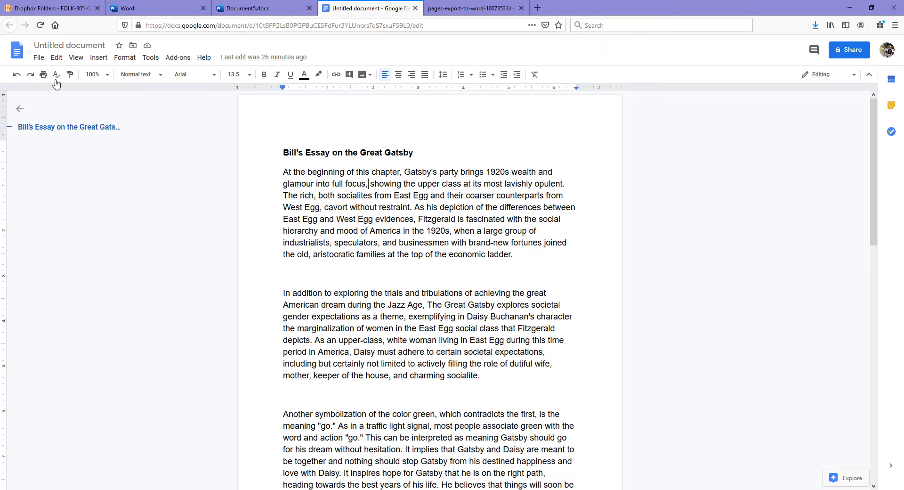
left_click(40, 60)
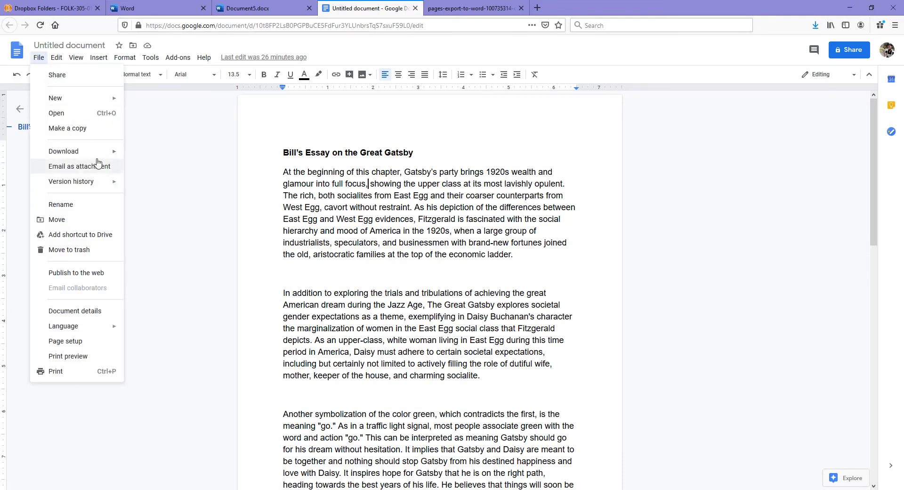
mouse_move(97, 158)
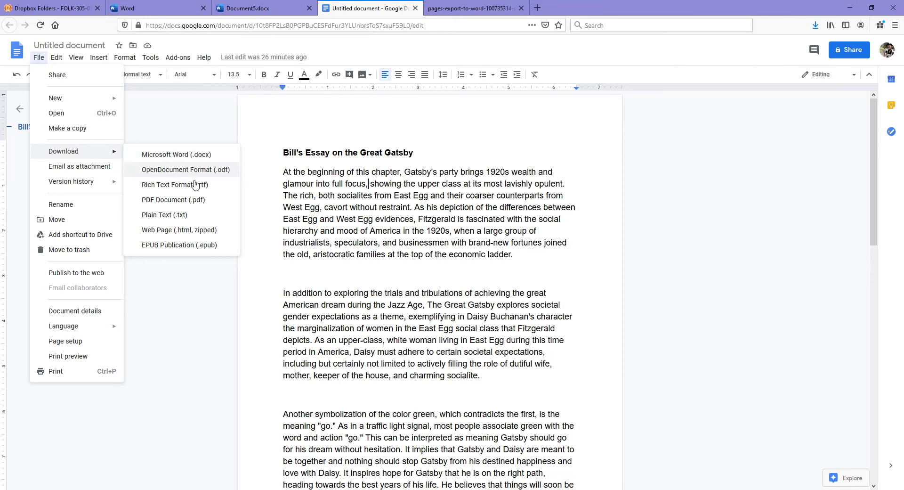
left_click(181, 155)
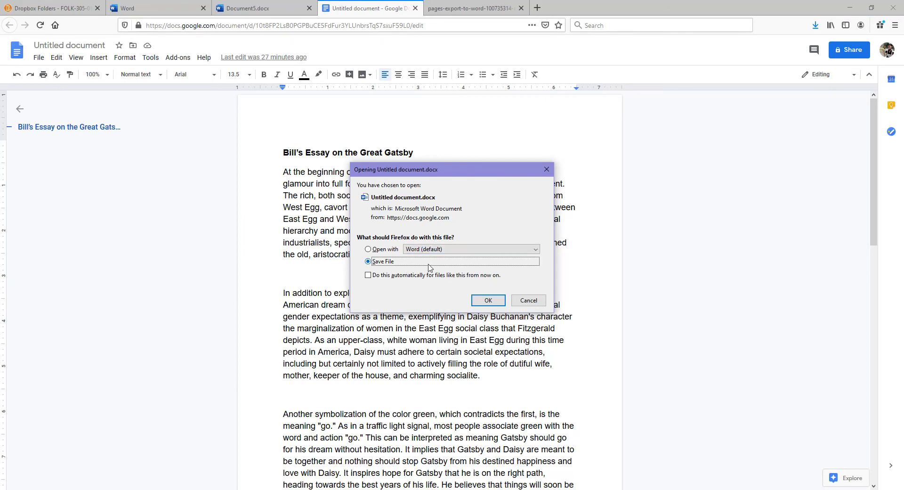
left_click(500, 300)
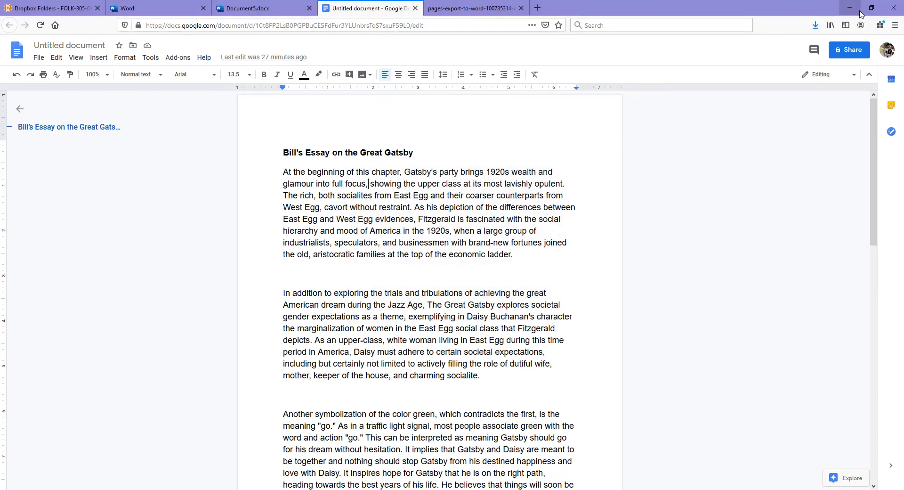
Step: Review the download formats offered for the Google Docs essay and view the image of exporting to Word from Pages
left_click(62, 13)
left_click(142, 8)
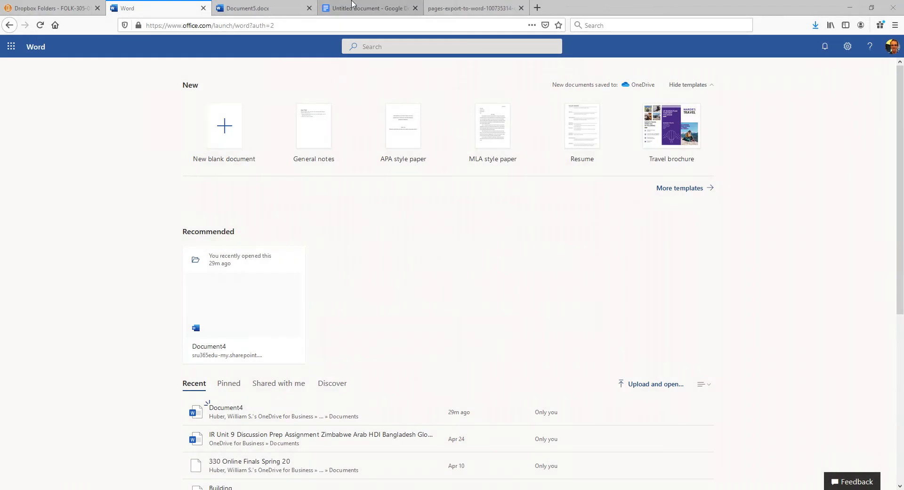
left_click(353, 6)
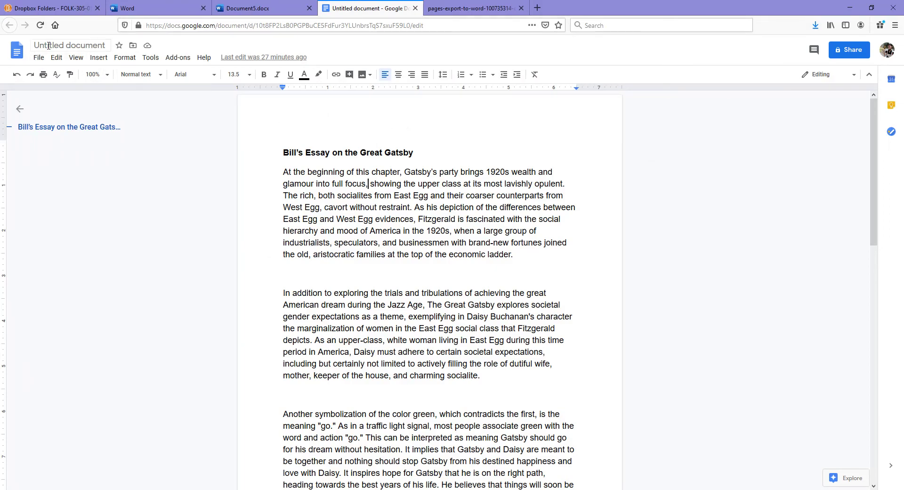
left_click(33, 58)
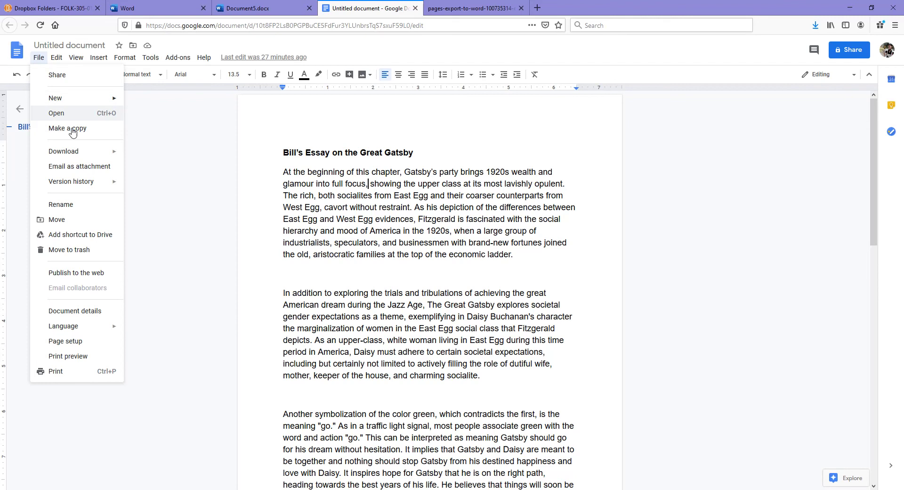
mouse_move(77, 150)
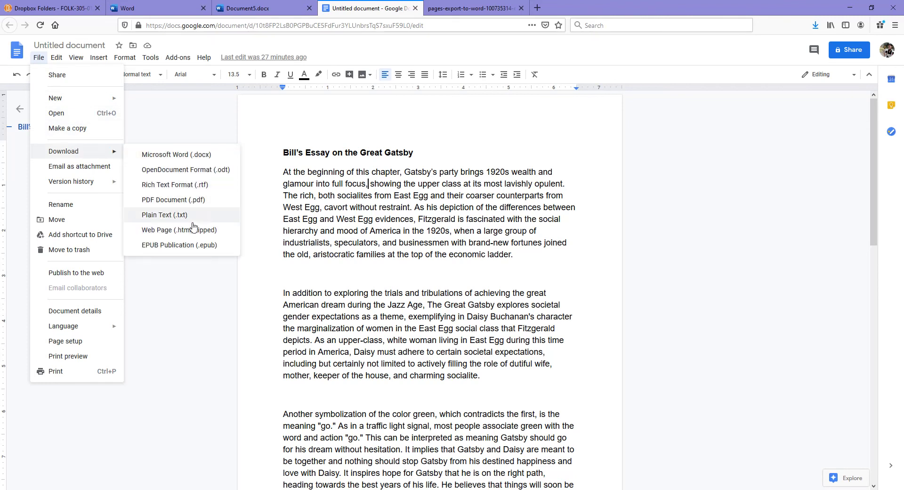
left_click(183, 165)
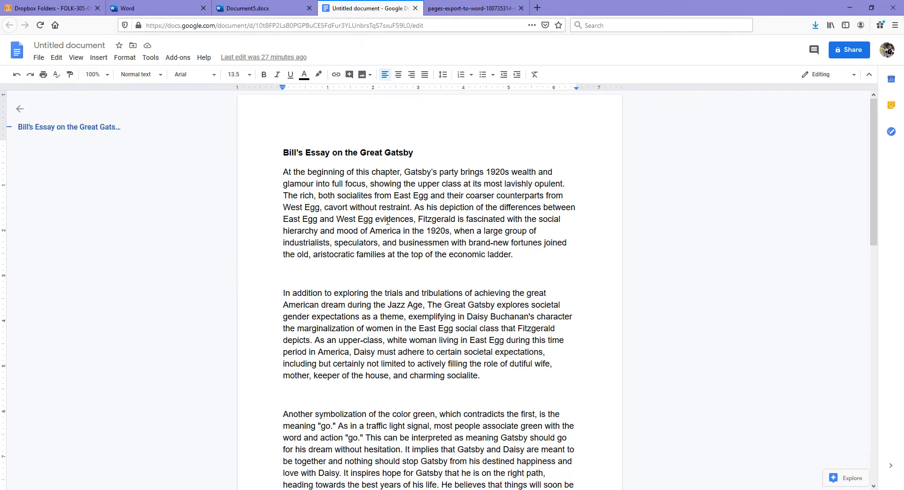
left_click(485, 10)
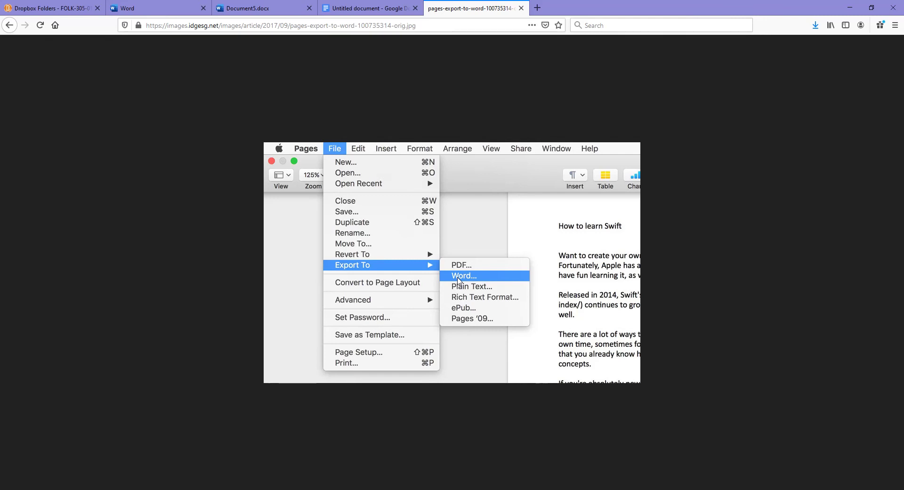
Step: Open the Moby Dick Quick Write 1 dropbox folder and read its assignment instructions
left_click(68, 10)
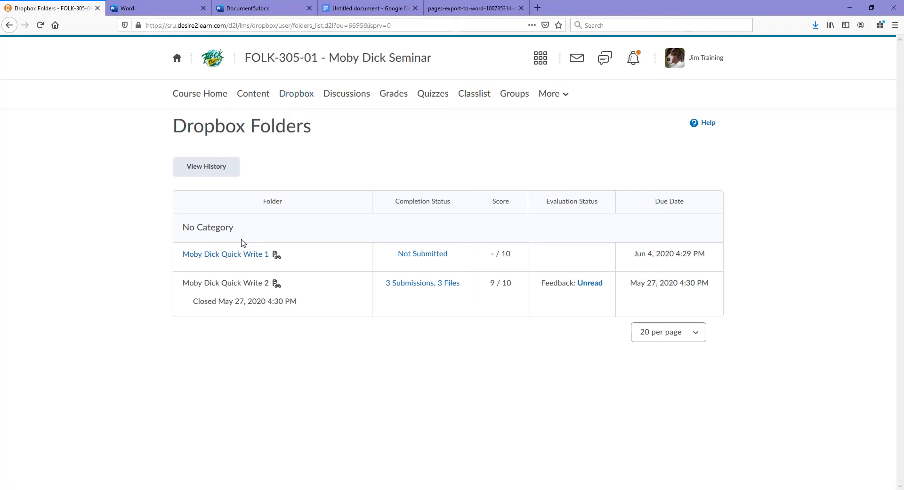
left_click(226, 257)
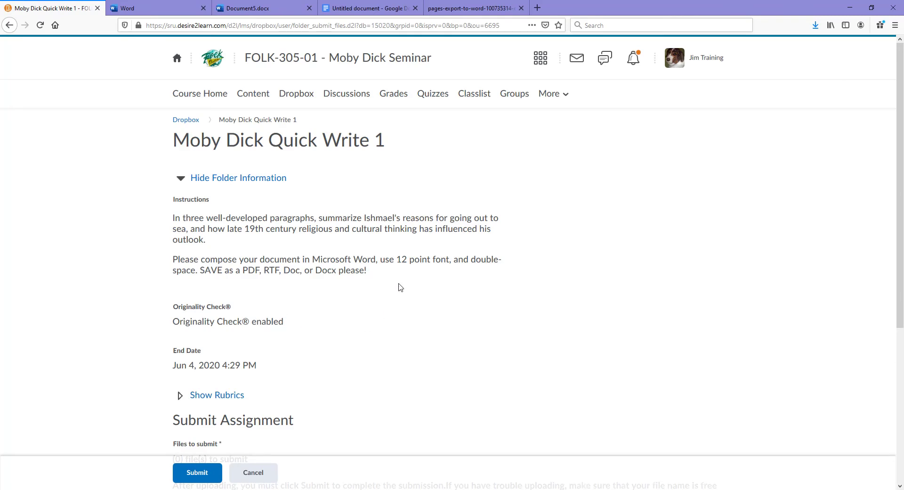
triple_click(187, 220)
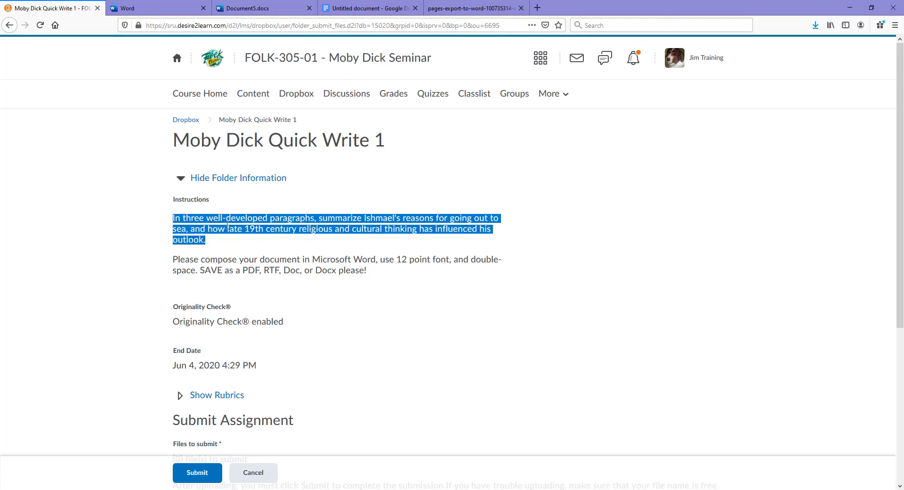
left_click(324, 254)
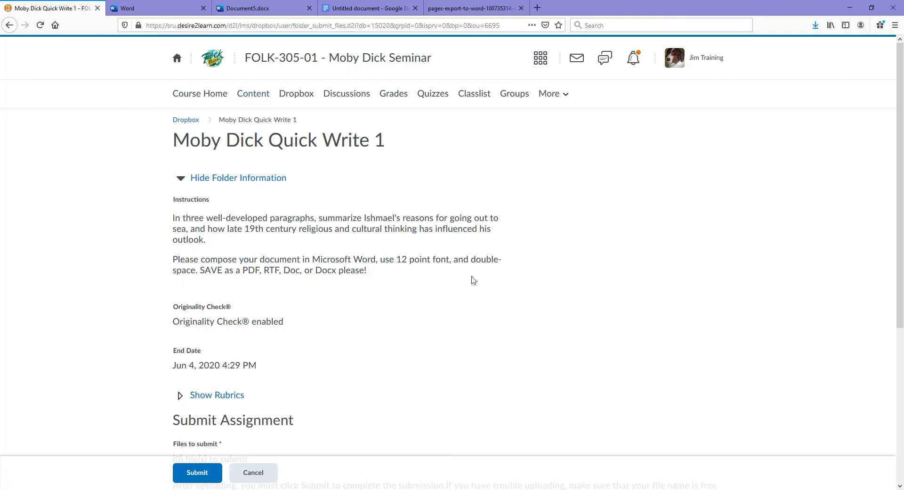
Step: Attach the file "a great paper .docx" from the computer's Desktop to the Moby Dick Quick Write 1 submission
scroll(394, 271, "down", 3)
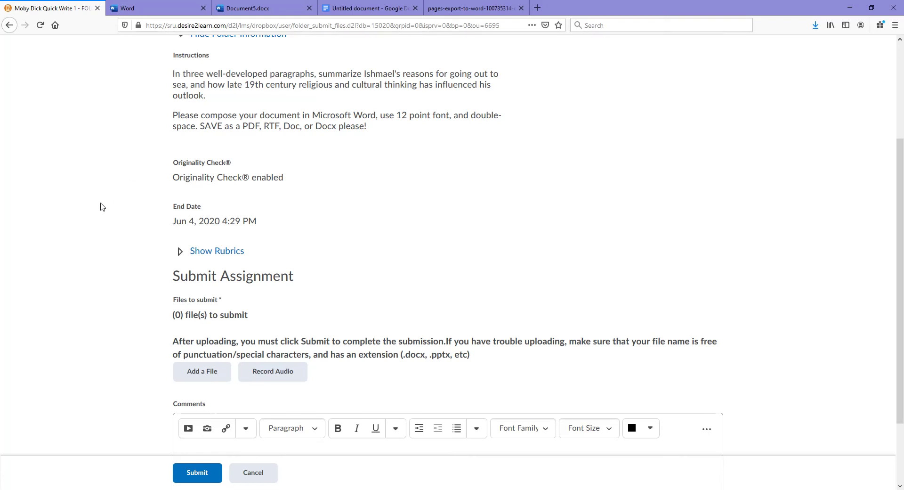
scroll(107, 220, "down", 2)
scroll(108, 221, "down", 1)
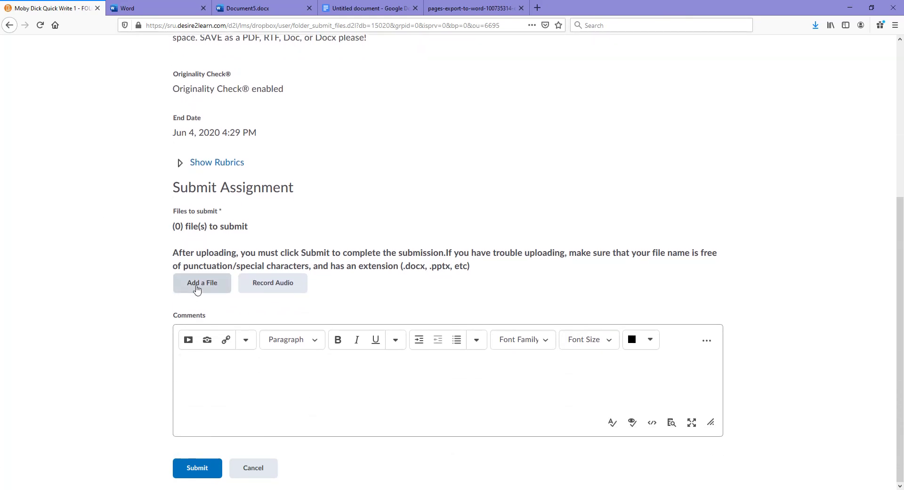
left_click(197, 288)
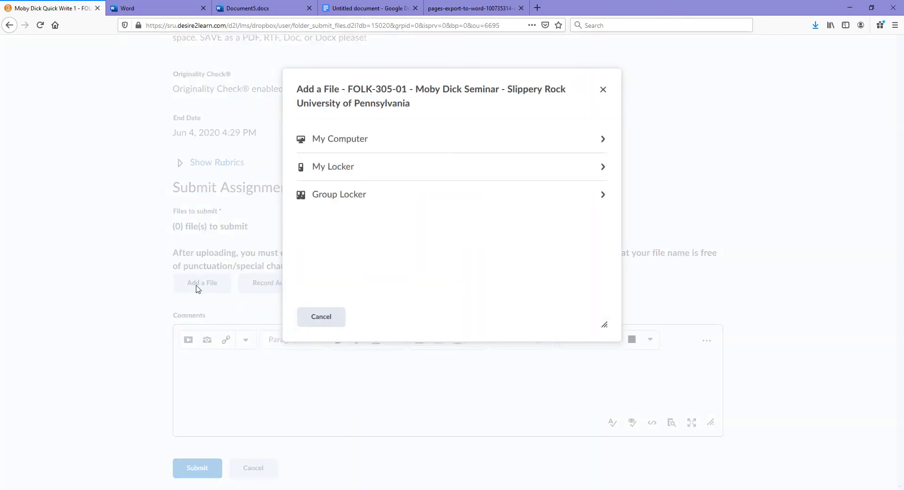
left_click(334, 141)
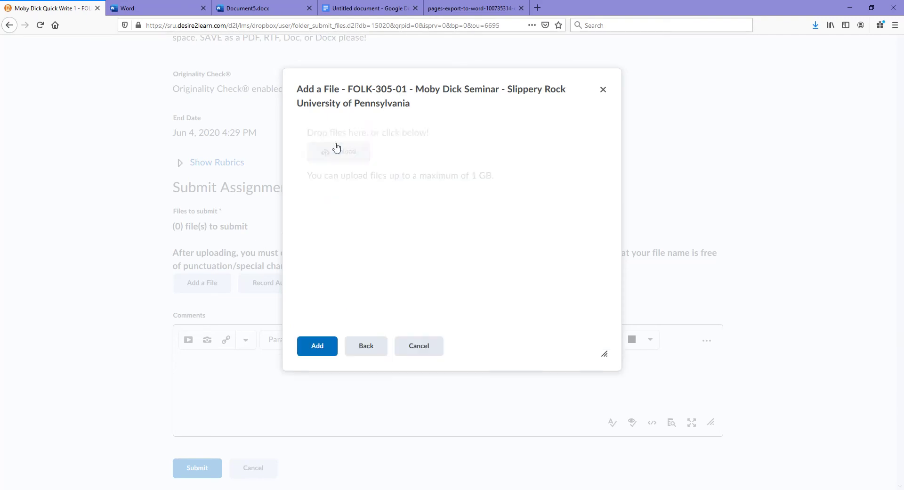
left_click(343, 156)
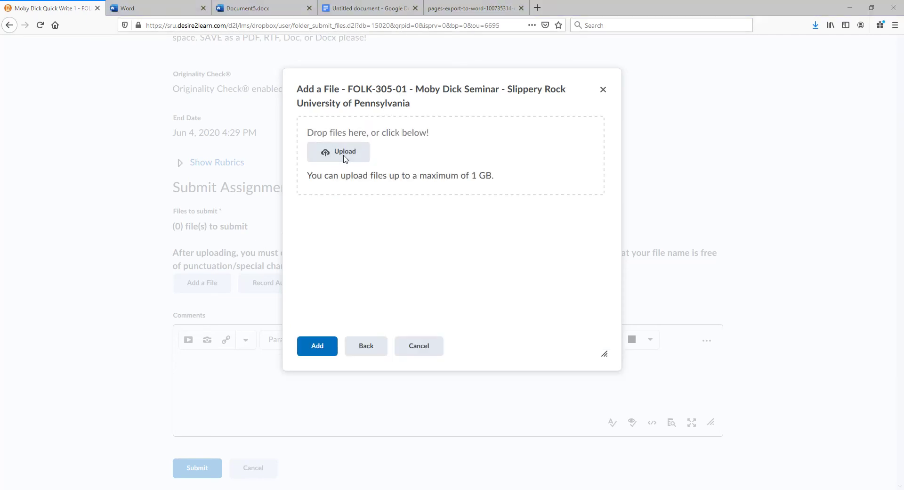
left_click_drag(178, 13, 419, 128)
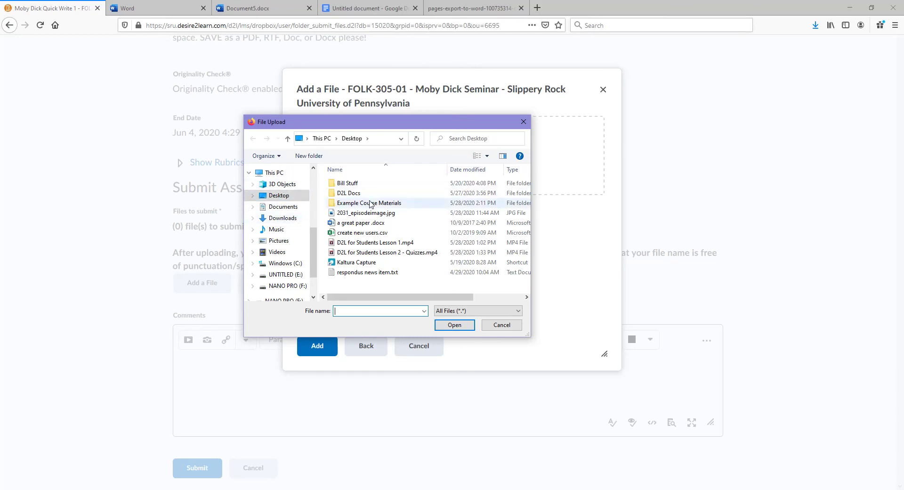
left_click(362, 225)
left_click(454, 326)
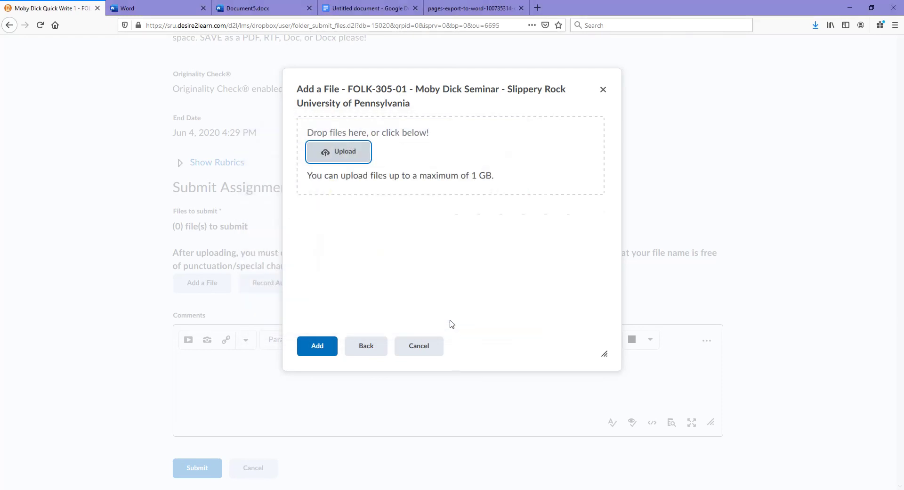
left_click(316, 346)
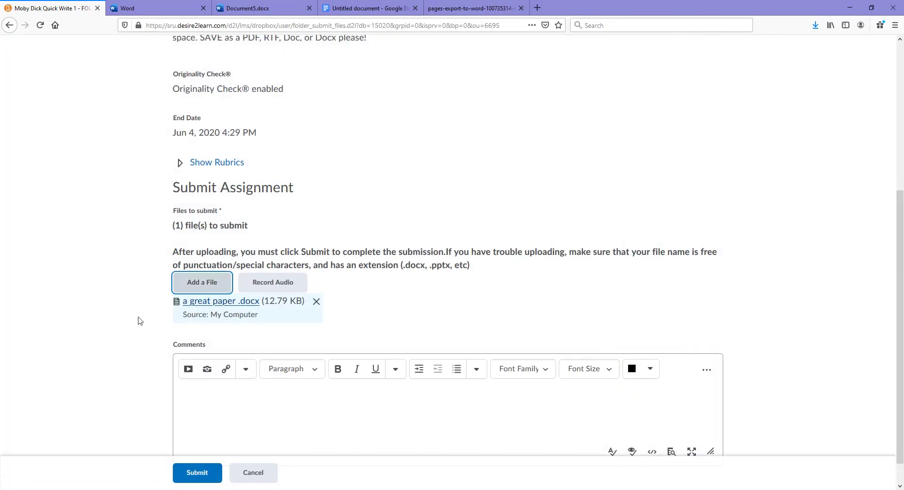
Step: Add the comment "Go easy on me." and submit the assignment
scroll(137, 316, "down", 2)
left_click(196, 371)
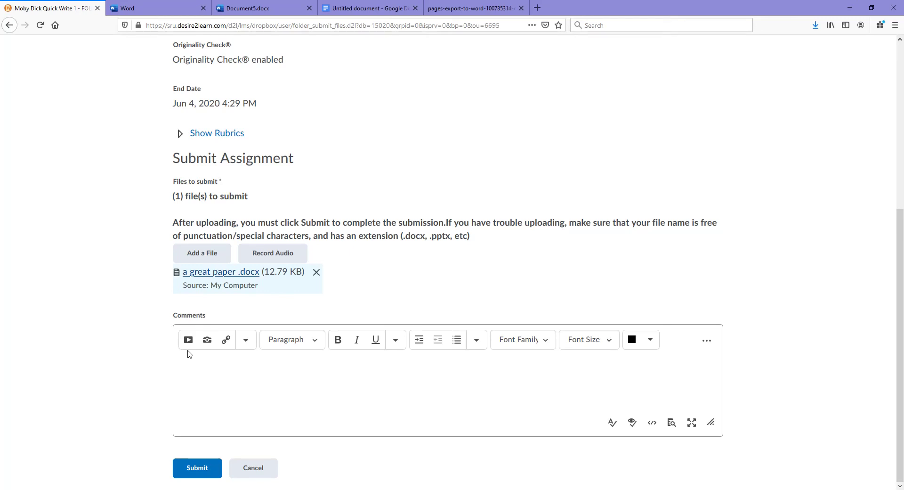
type("Go aasy on me.")
left_click(192, 472)
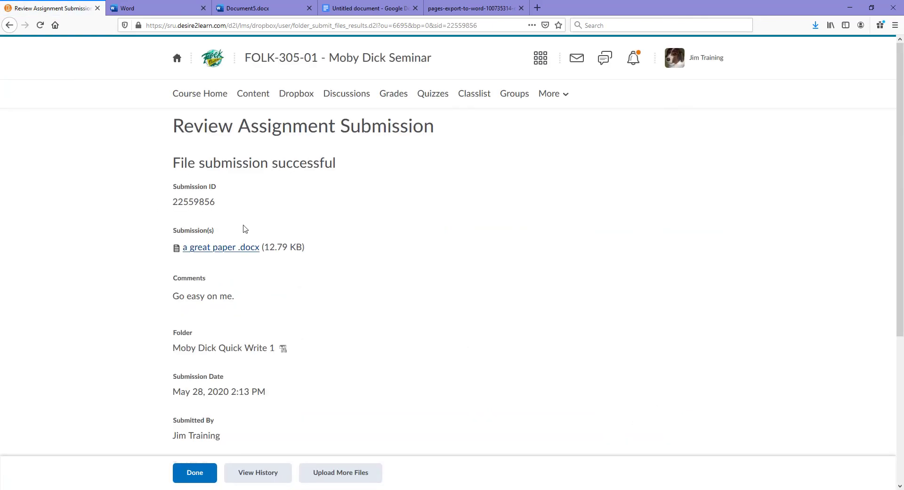
Step: Review the submission confirmation details and return to the list of dropbox folders
scroll(223, 315, "down", 2)
scroll(223, 315, "down", 1)
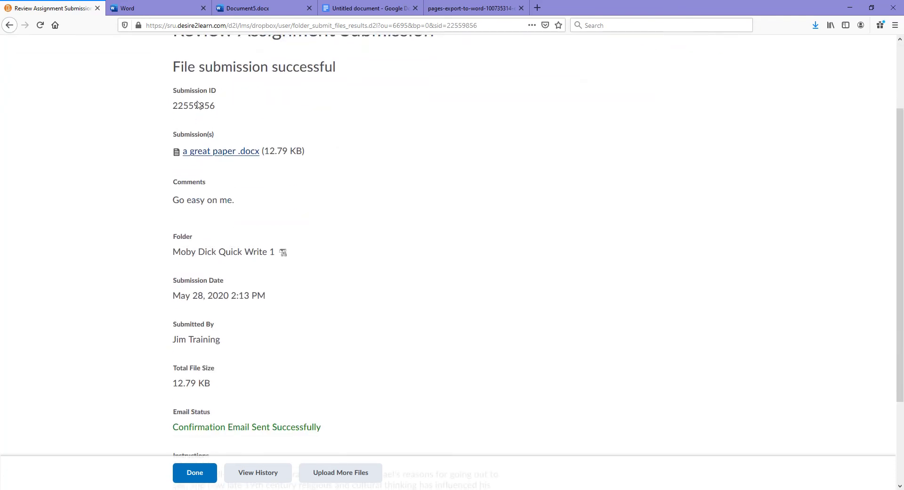
scroll(206, 292, "down", 2)
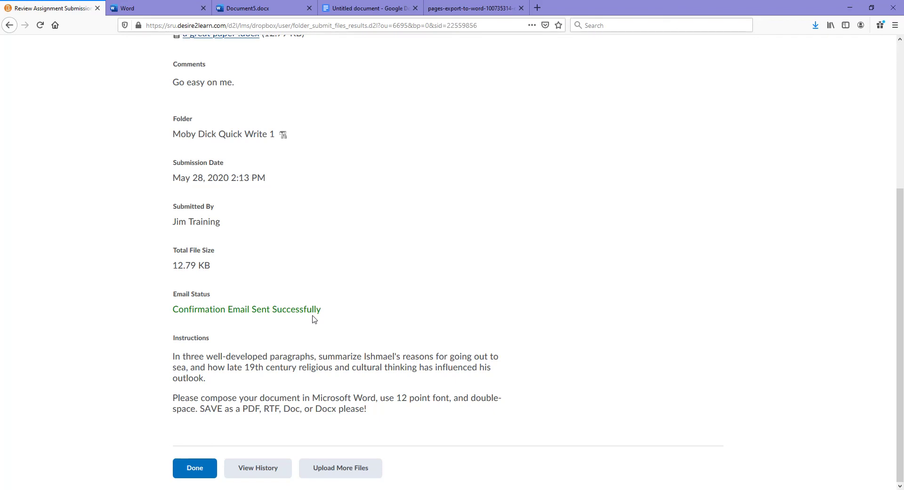
left_click(196, 467)
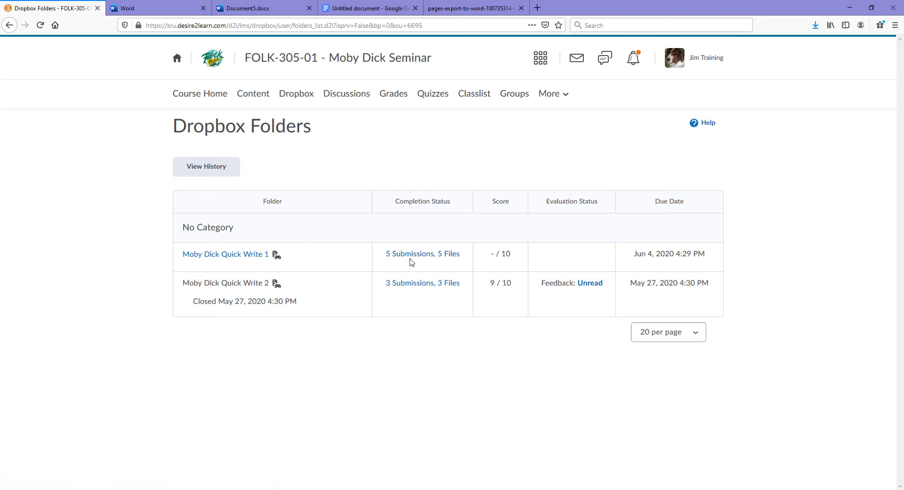
Step: Check the due date of Moby Dick Quick Write 1 and the closing date of Moby Dick Quick Write 2
left_click_drag(639, 254, 705, 254)
left_click(710, 261)
double_click(665, 254)
left_click(320, 255)
double_click(202, 303)
left_click(223, 288)
Step: Open the feedback for Moby Dick Quick Write 2, read the overall comments and return to the dropbox folders
left_click(589, 287)
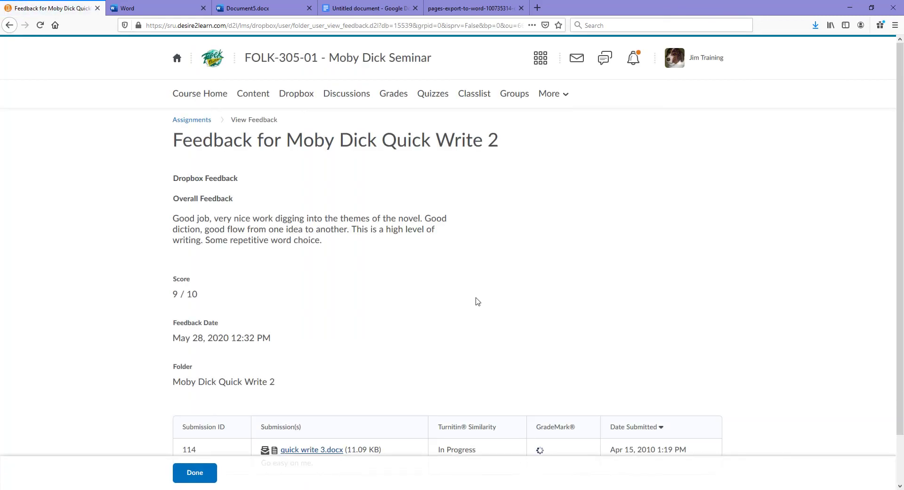
left_click_drag(338, 247, 161, 216)
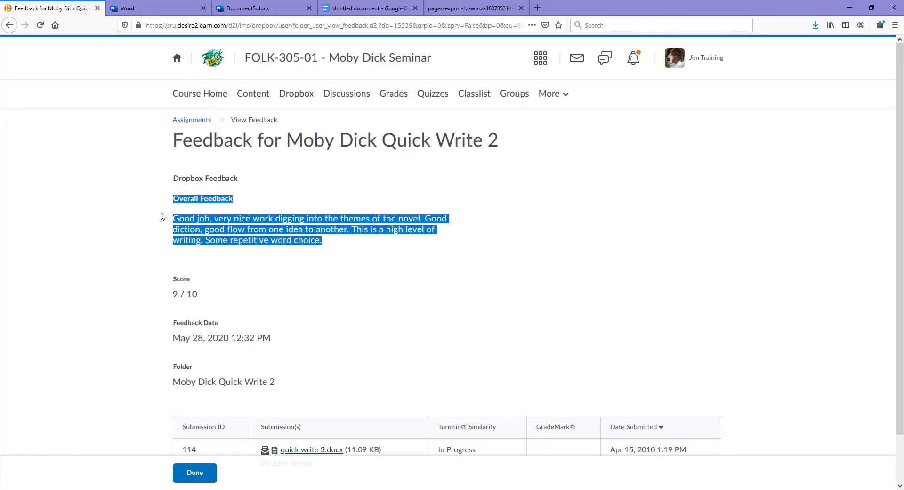
left_click(174, 215)
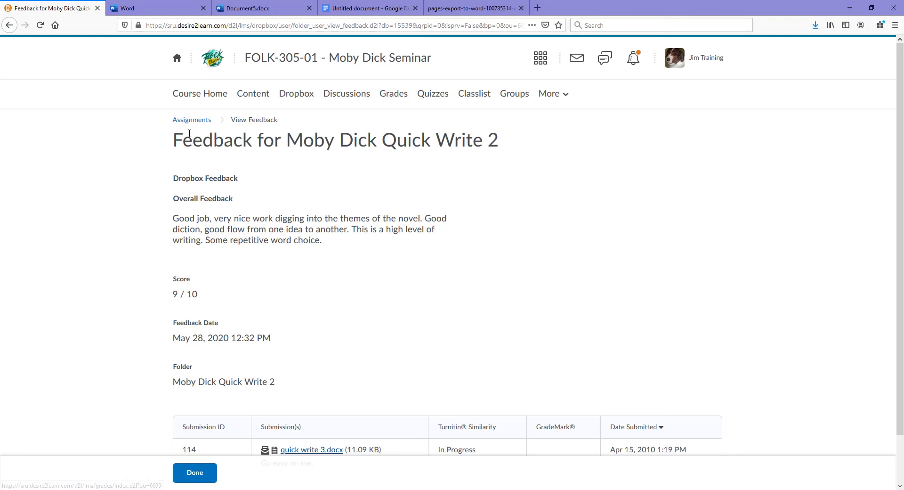
left_click(192, 120)
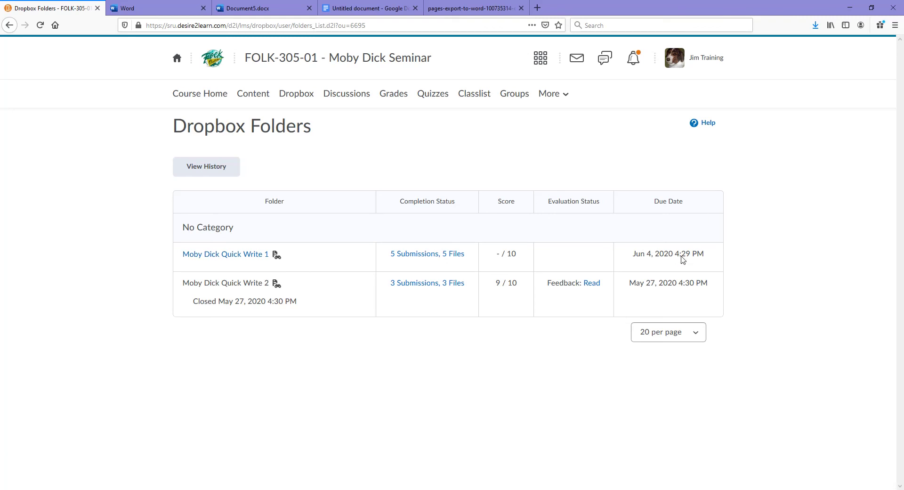
Step: Draft another Moby Dick Quick Write 1 submission with the comment "Please grade this one, I made some changes!" and cancel it without attaching a file
left_click(231, 254)
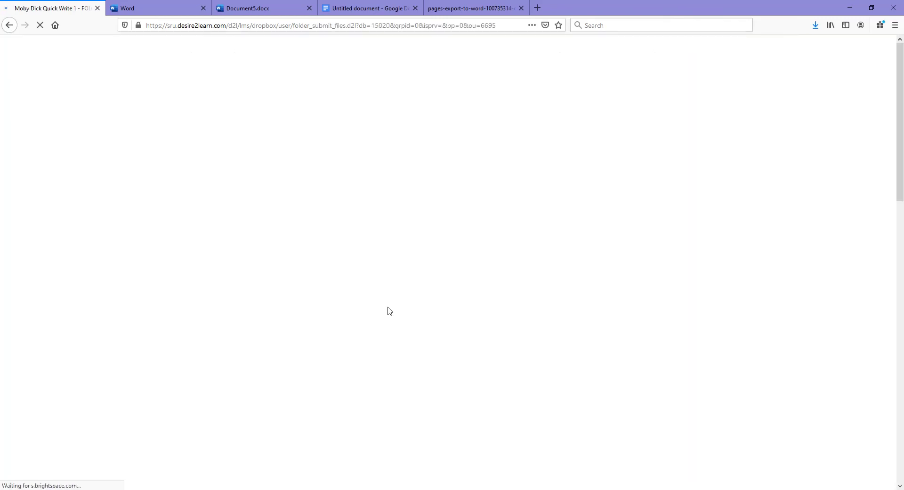
scroll(168, 300, "down", 5)
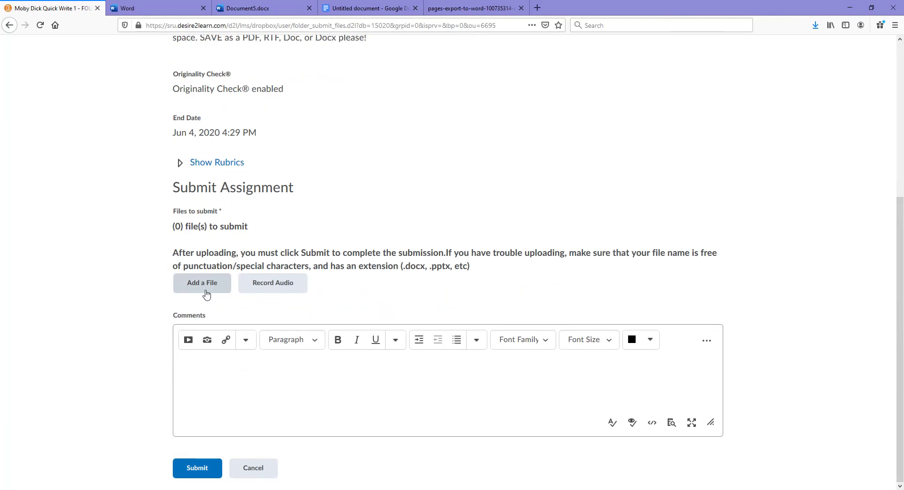
left_click(217, 371)
type("ade this one, I made some changes!")
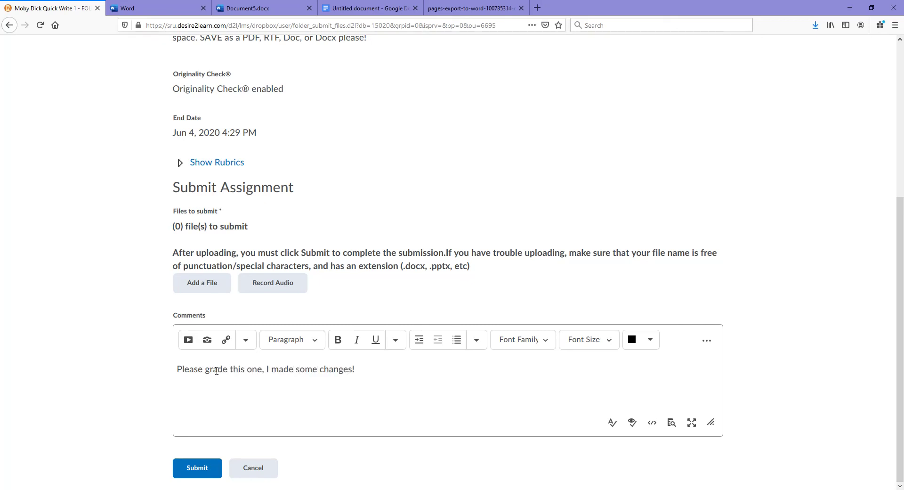
left_click(198, 285)
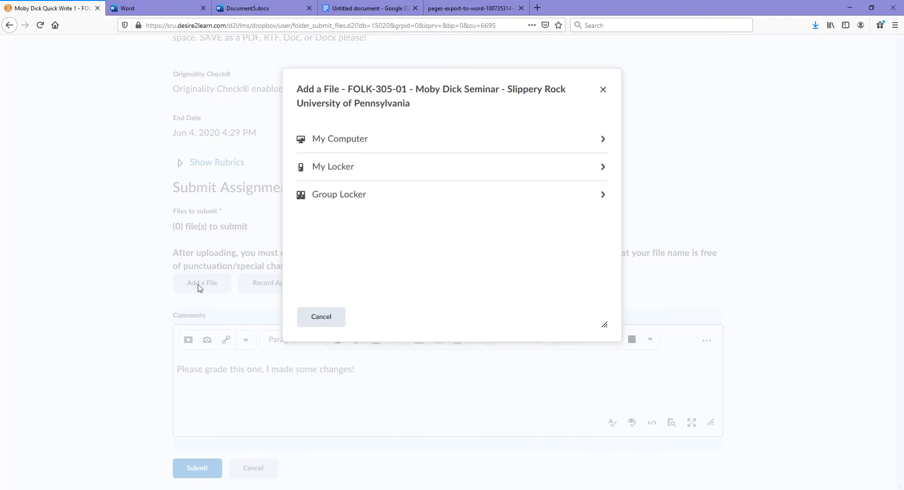
left_click(322, 317)
left_click(251, 474)
left_click(426, 172)
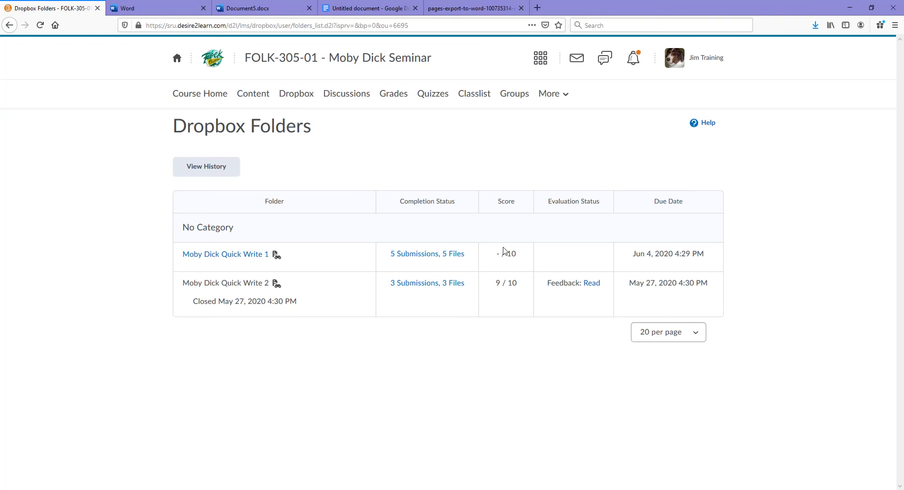
Step: Recheck the Quick Write 1 due date and review the Pages export image, Google Docs download formats and Word online document before returning to D2L
left_click_drag(630, 255, 708, 264)
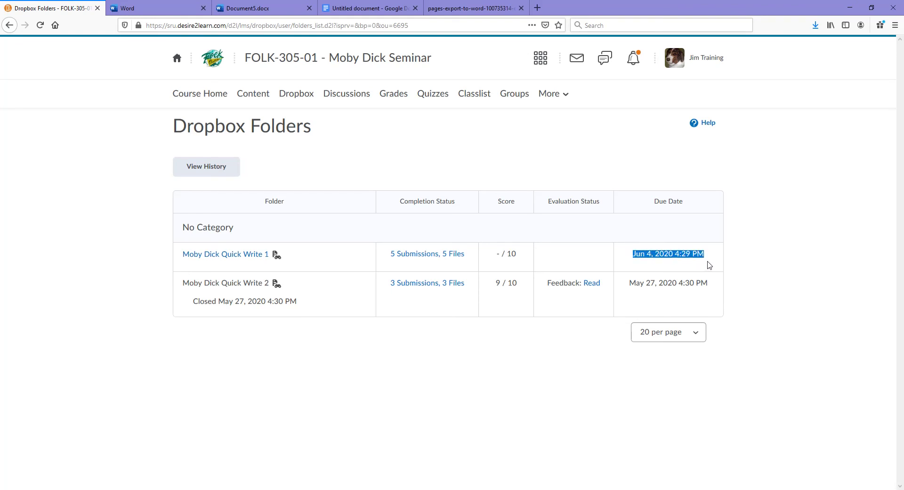
left_click(706, 268)
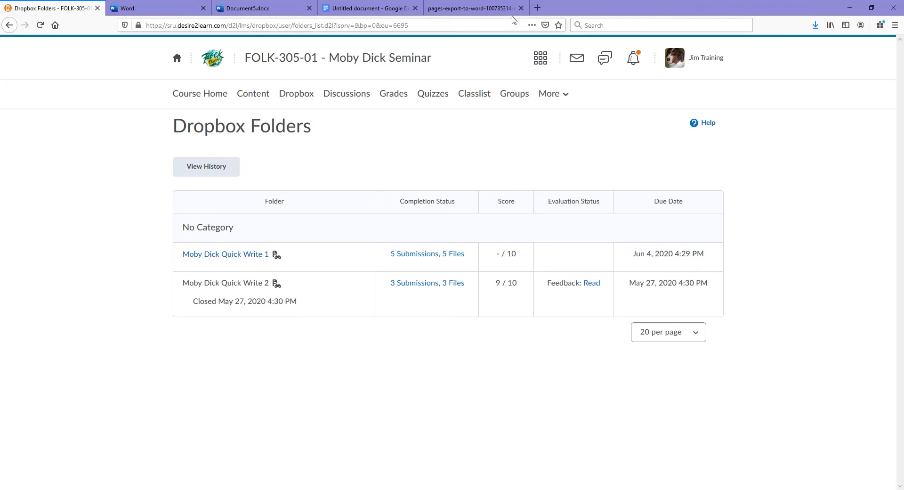
left_click(471, 8)
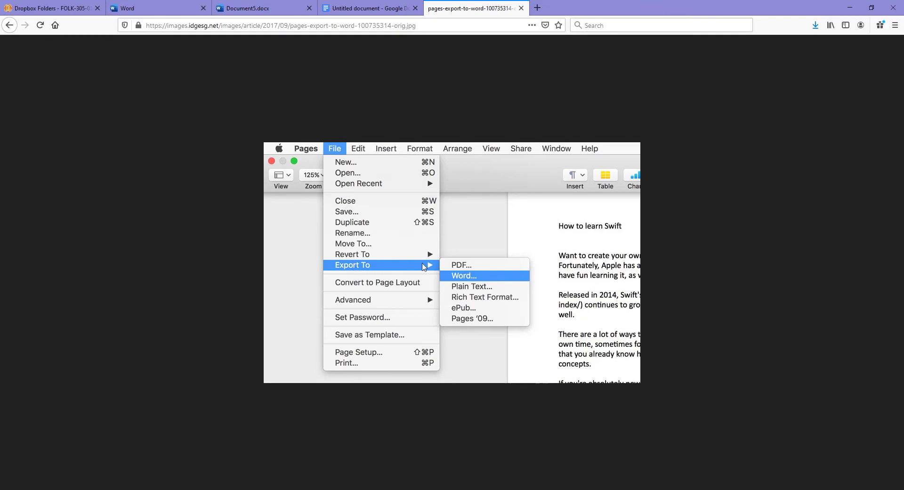
left_click(365, 9)
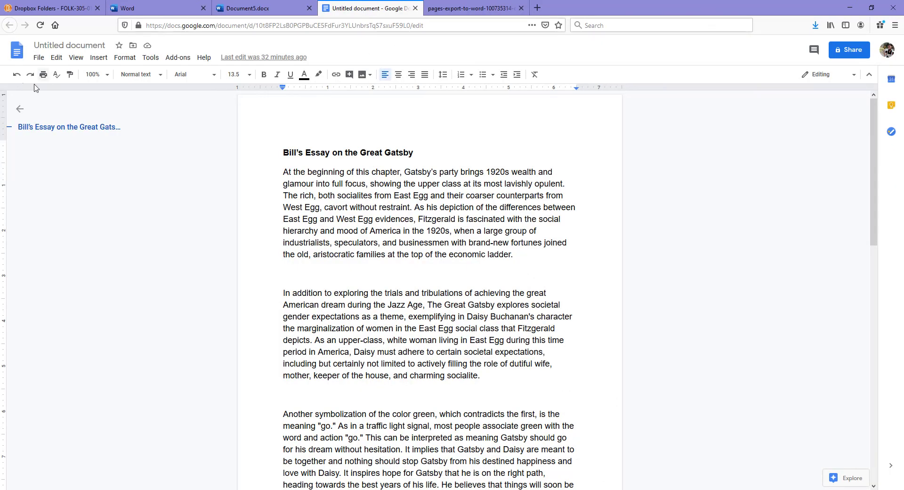
left_click(39, 59)
mouse_move(81, 151)
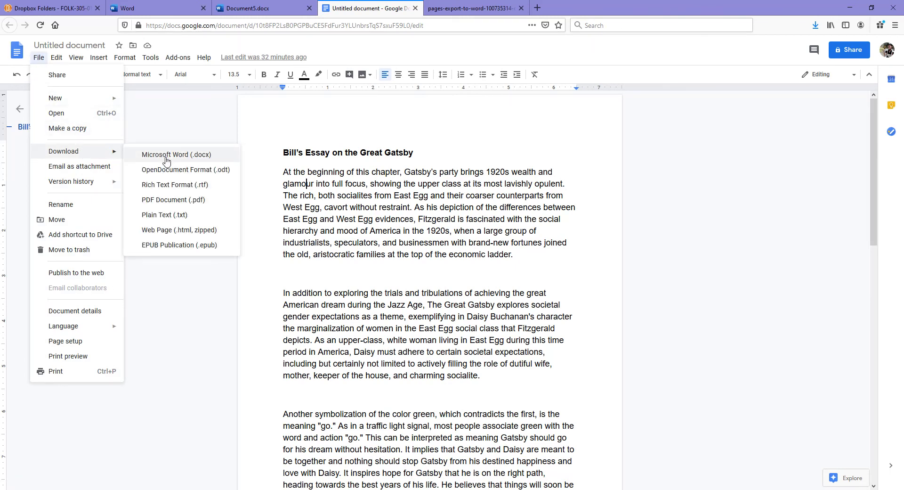
left_click(177, 14)
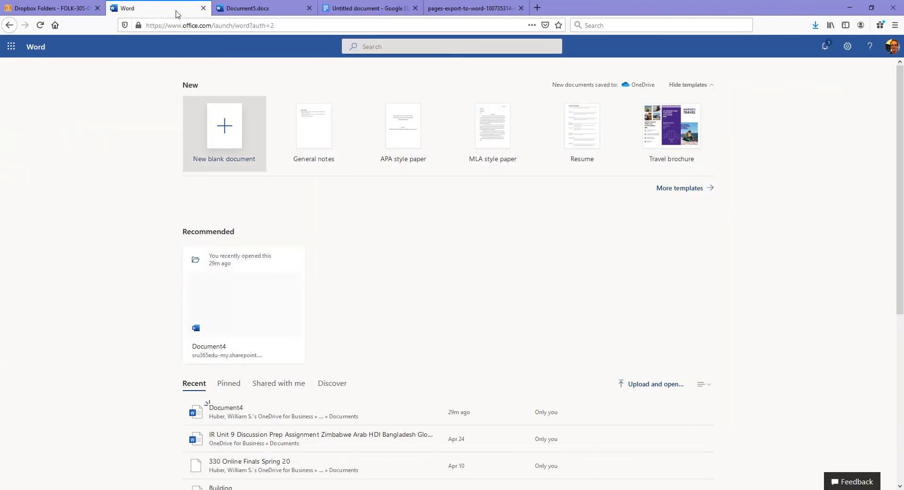
left_click(232, 8)
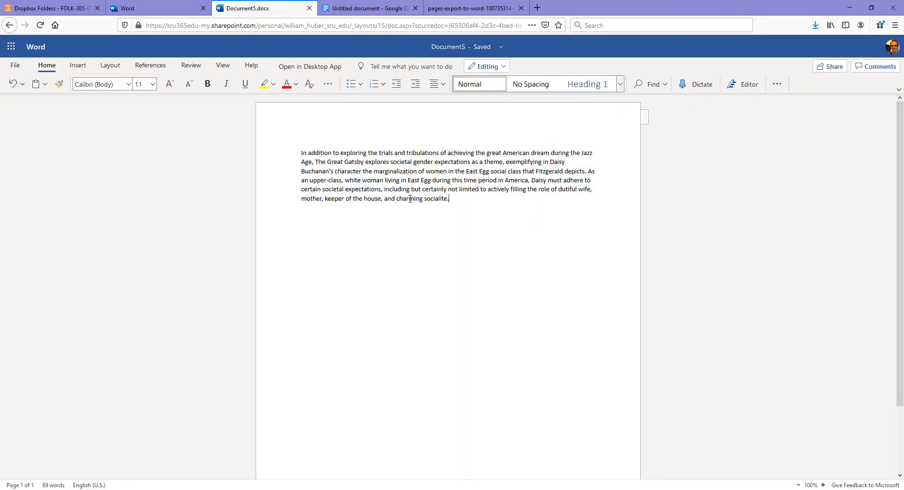
left_click(51, 13)
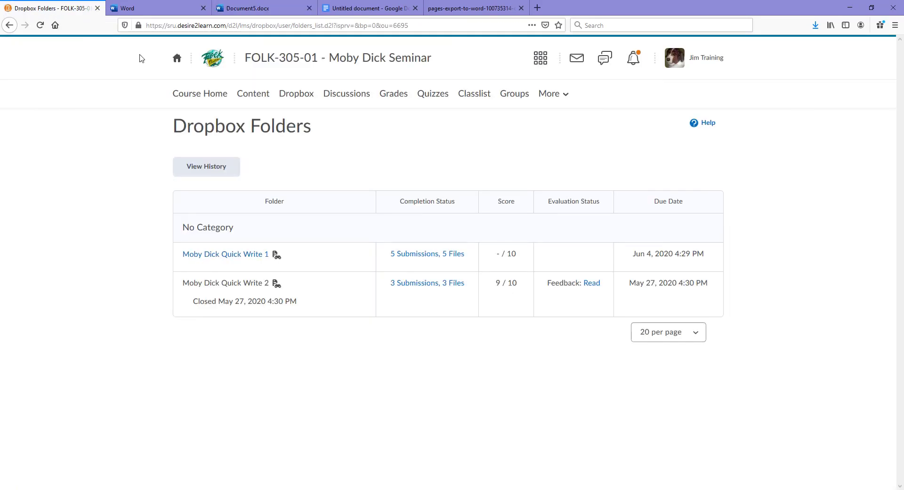